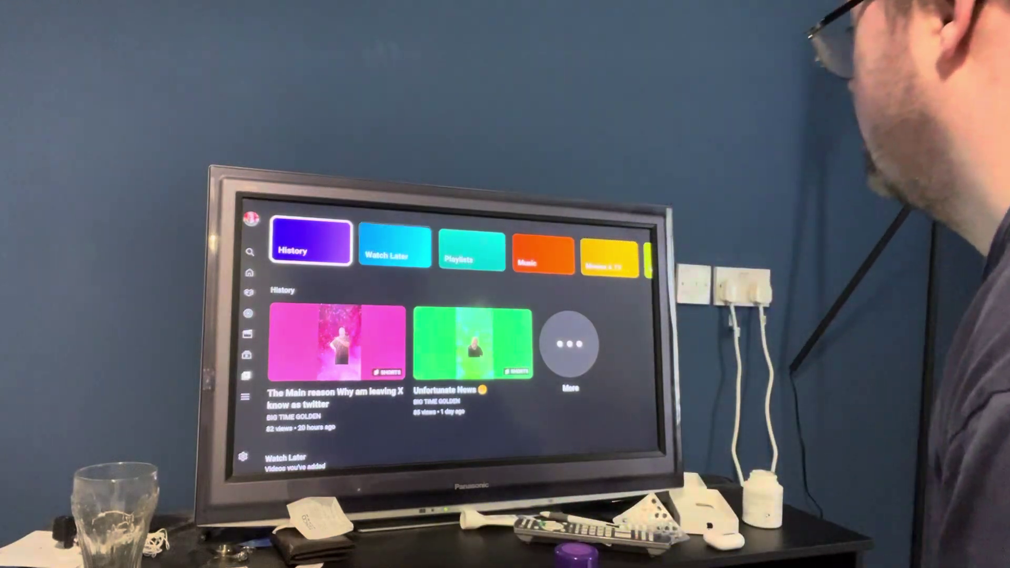
Move right across the library categories to the Your videos tile
key(Right)
key(Right)
key(Right)
key(Right)
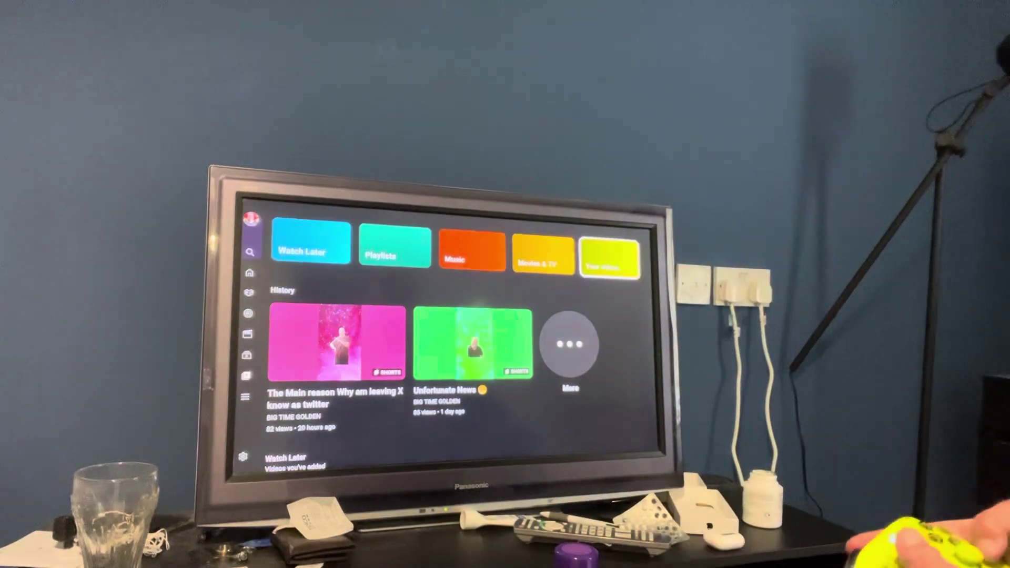
key(Right)
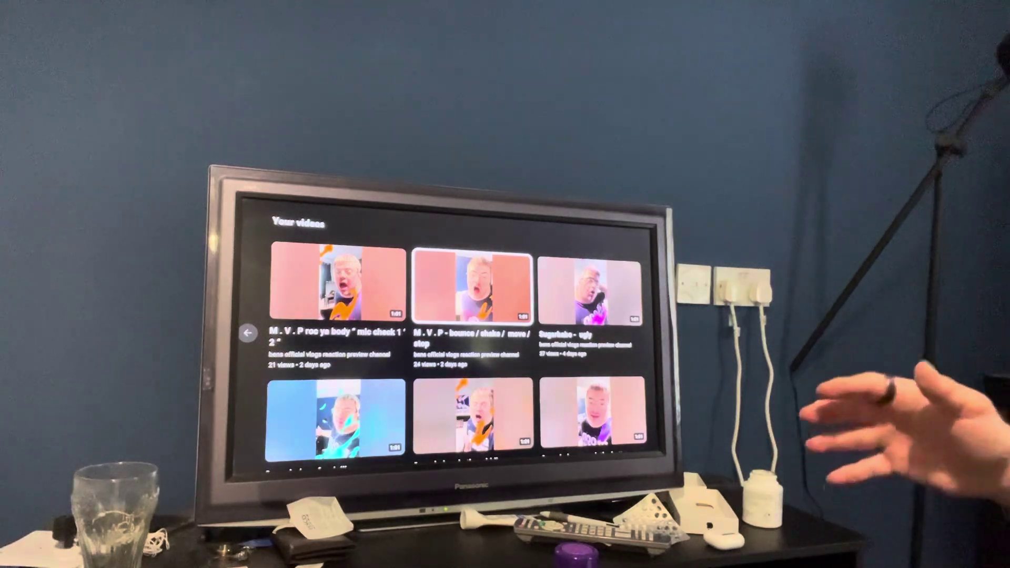
Scroll down through several rows of the Your videos upload grid
key(Down)
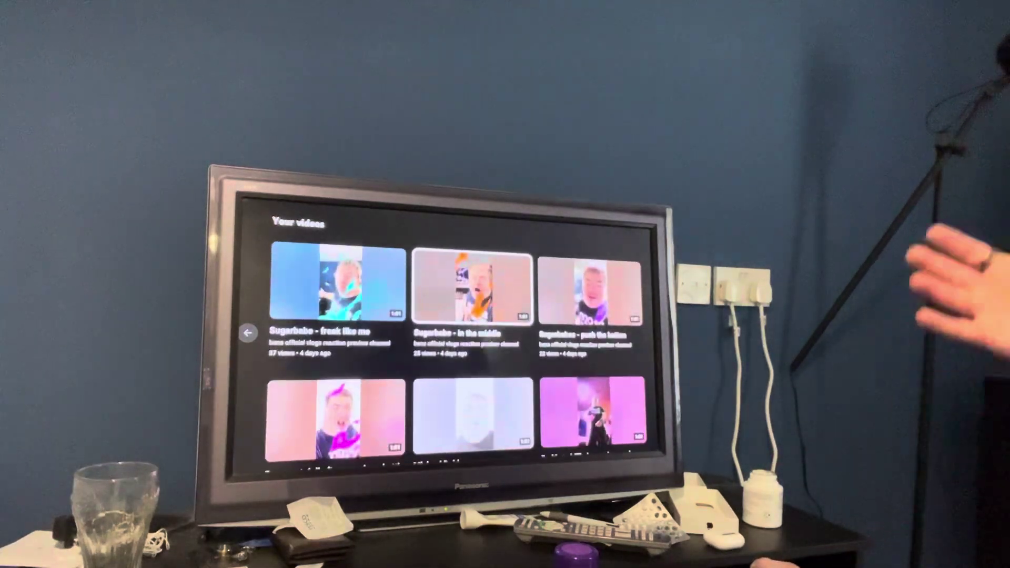
key(Down)
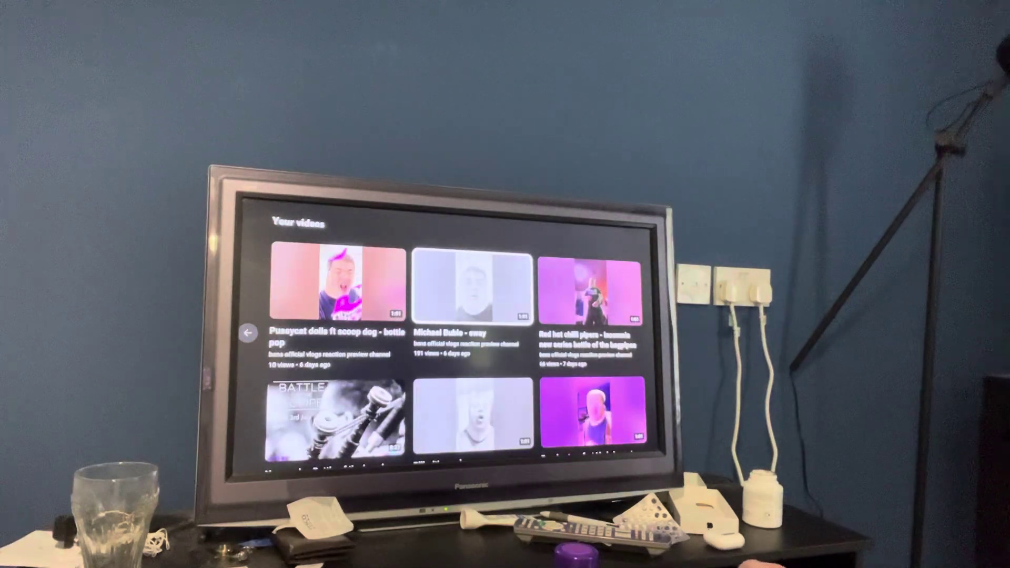
key(Down)
key(Left)
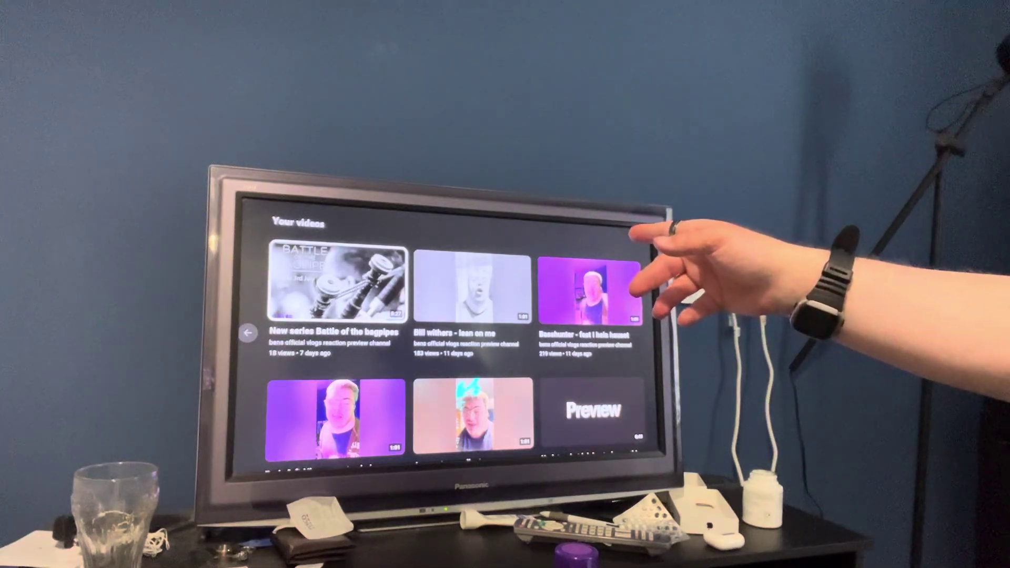
key(Down)
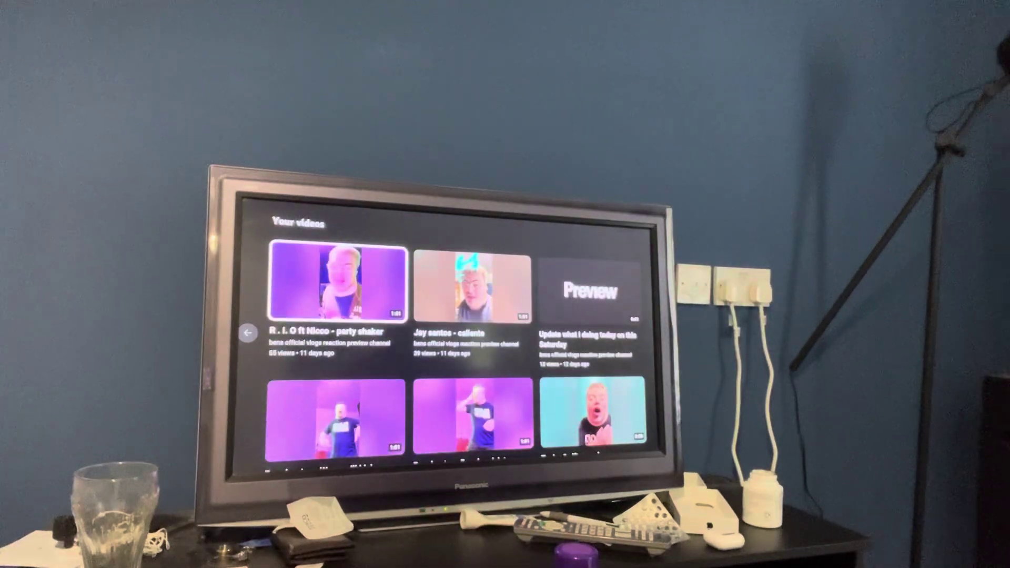
key(Down)
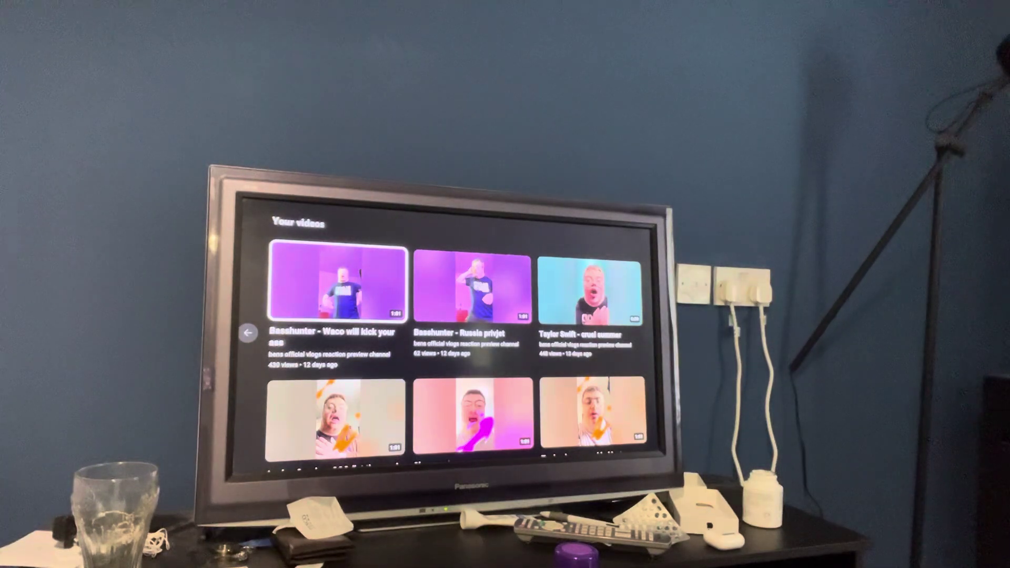
Move through the last upload rows, then leave the grid for the Library page
key(Down)
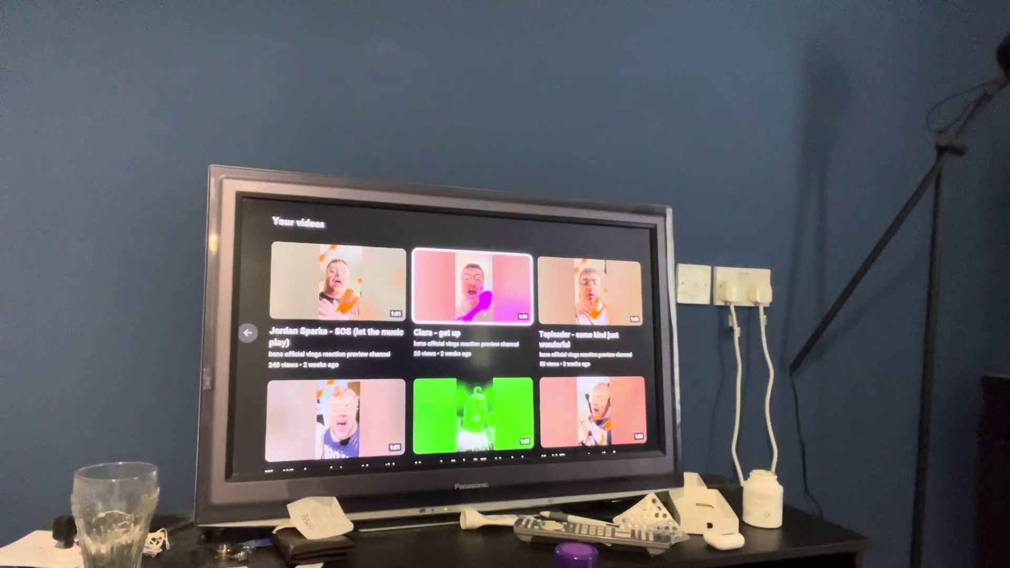
key(Up)
key(Up)
key(Up)
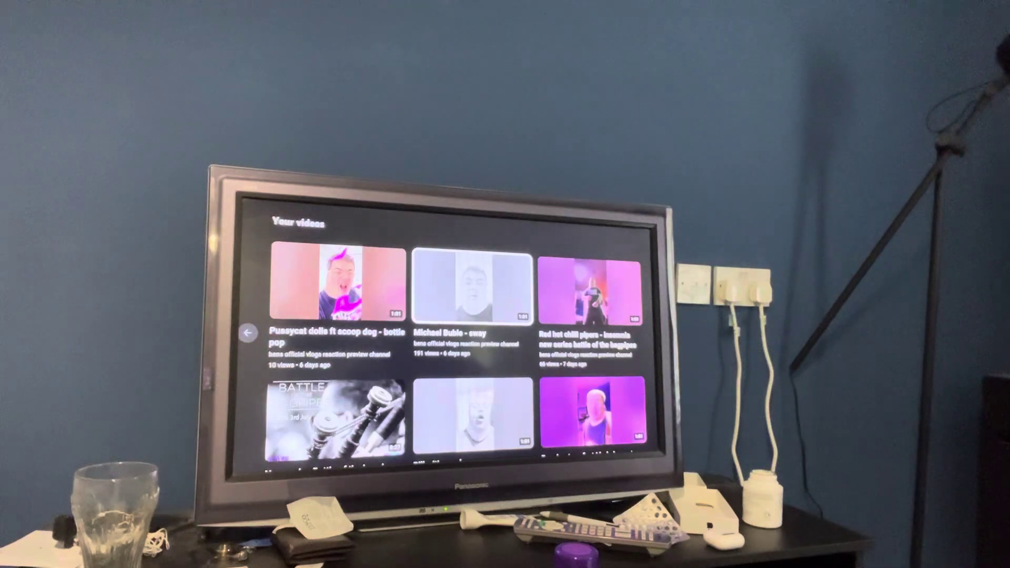
key(Up)
key(Escape)
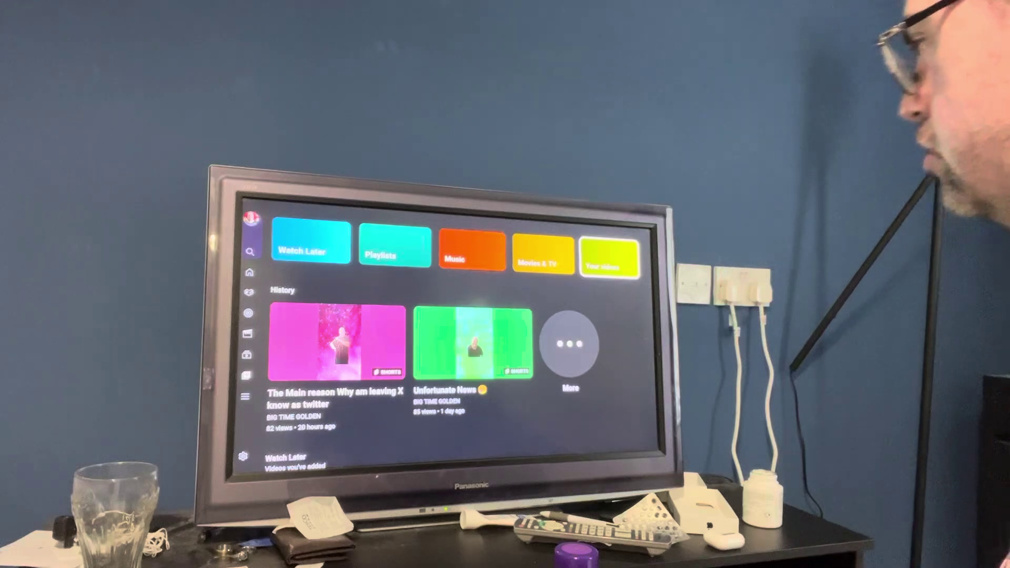
Play the 'Unfortunate News' Short from History and lower the volume
key(Down)
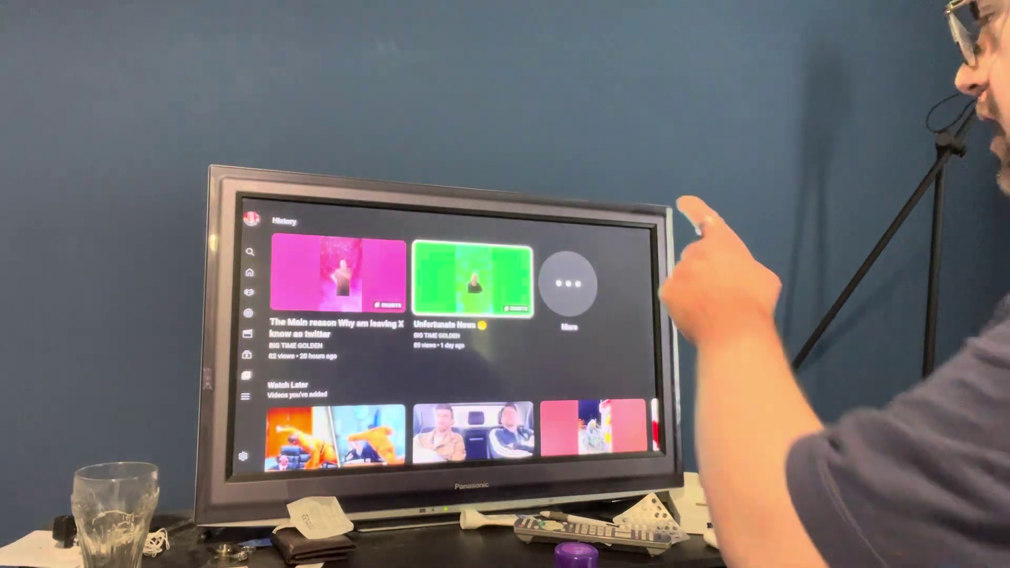
key(Return)
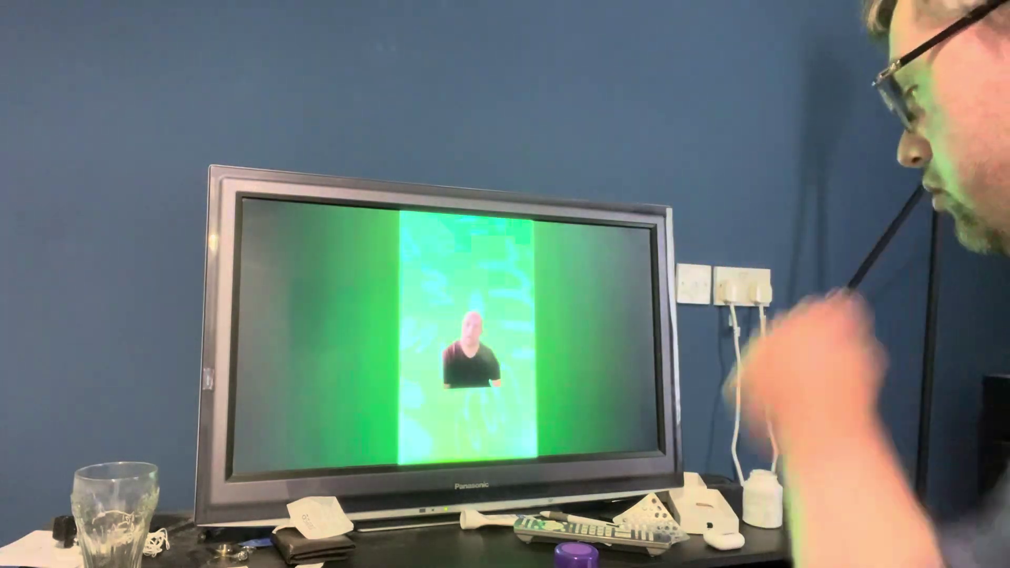
key(XF86AudioLowerVolume)
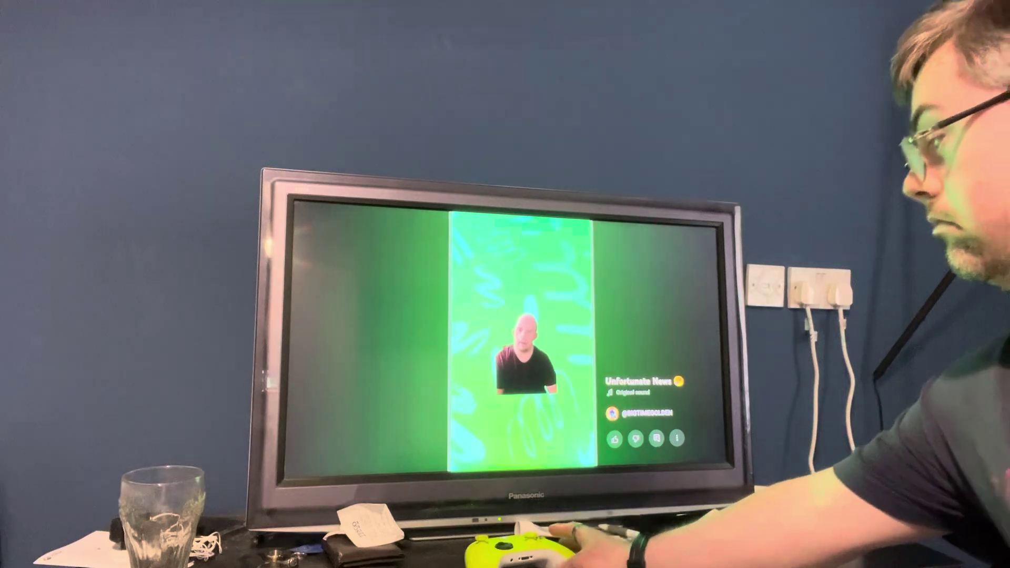
Leave 'Unfortunate News' and play the leaving-X Short from the History row
key(Escape)
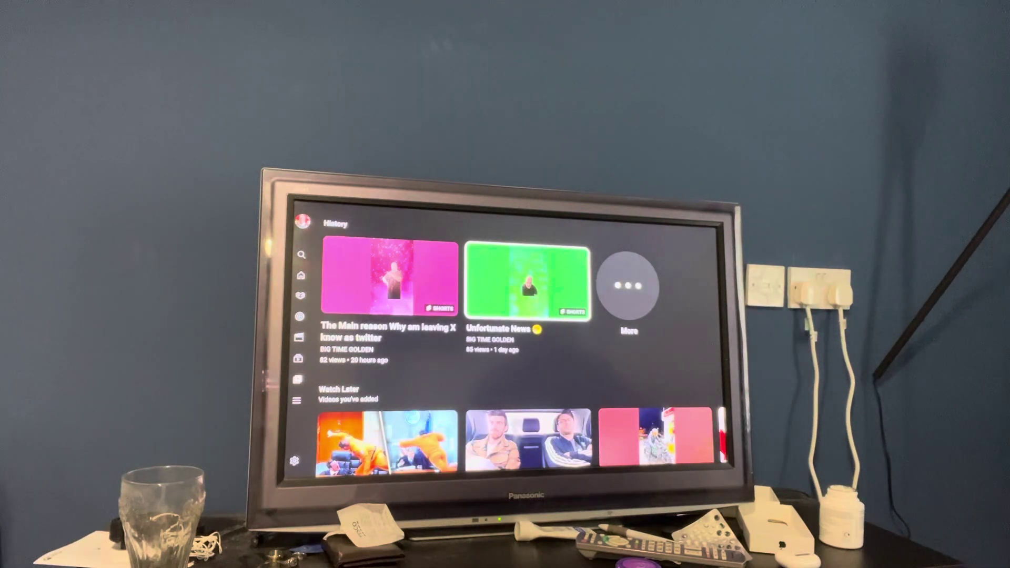
key(Left)
key(Return)
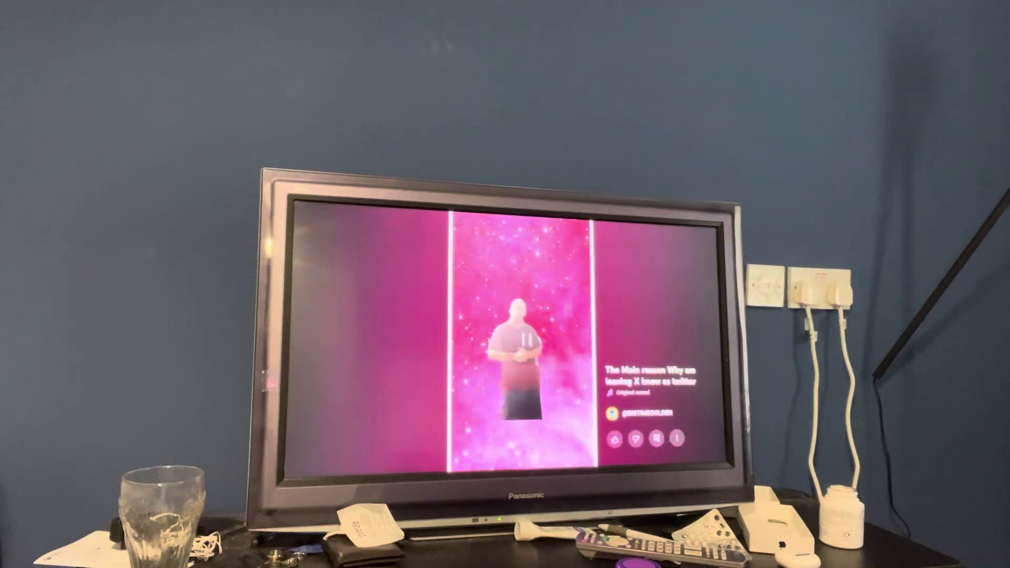